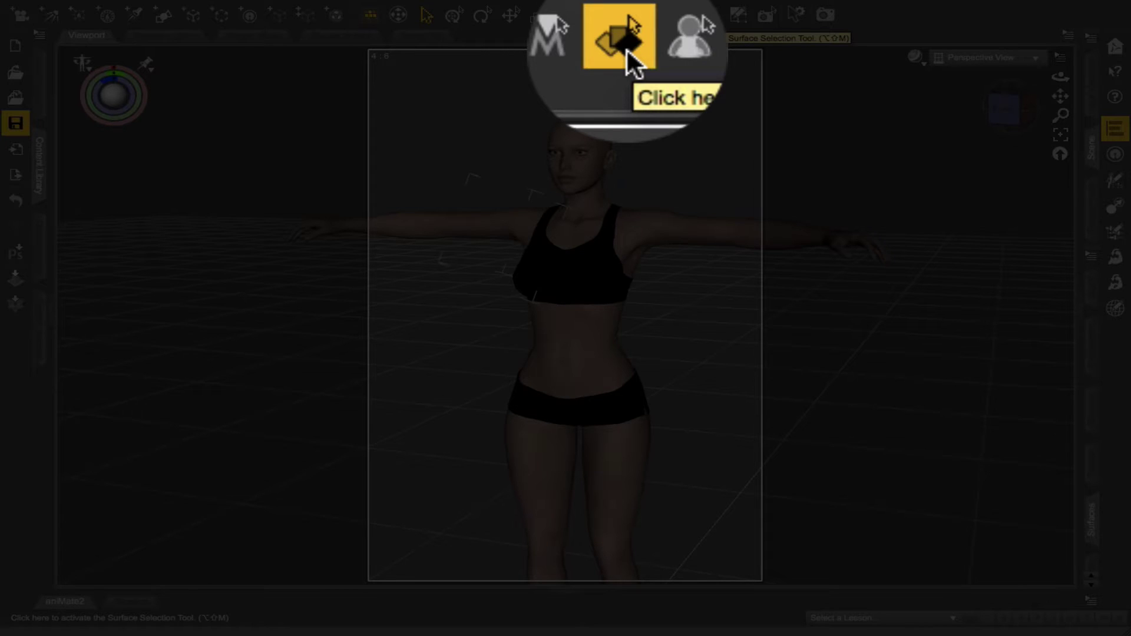
With the Surface Selection Tool, select Genesis and show its surfaces, collapsing the Boy Shorts group
{"action": "left_click", "coordinate": [626, 16]}
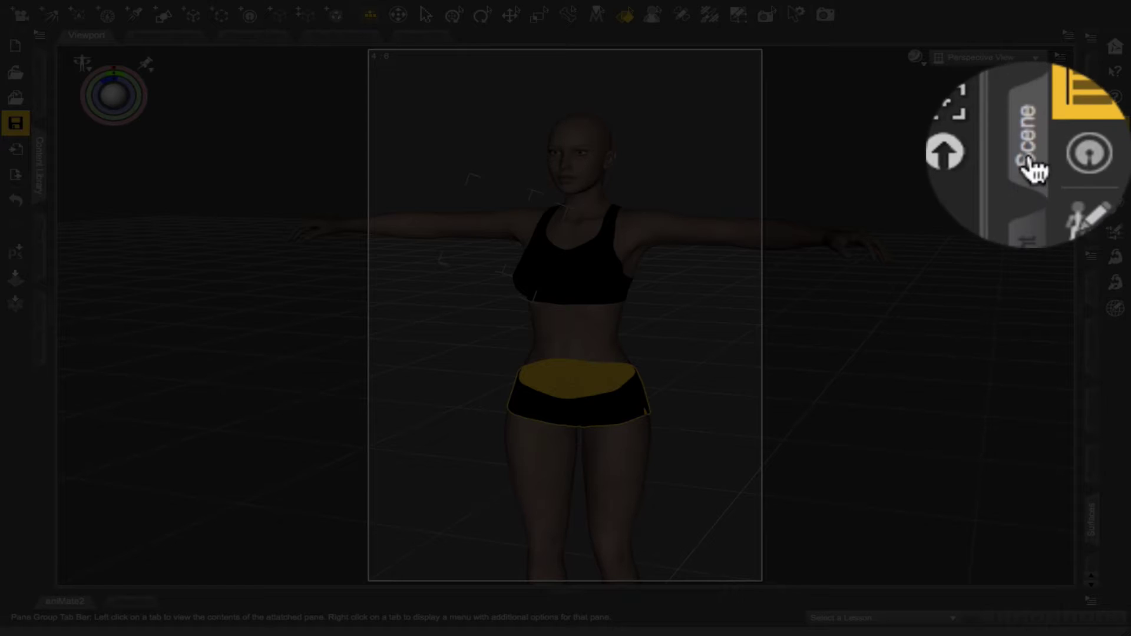
{"action": "left_click", "coordinate": [1092, 154]}
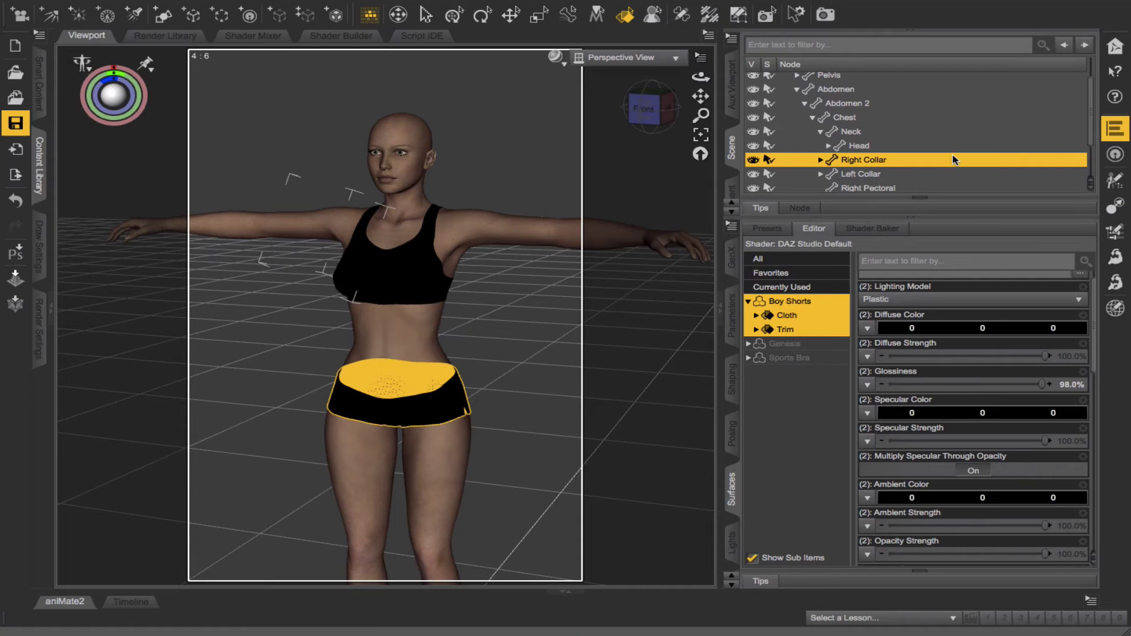
{"action": "scroll", "coordinate": [913, 133], "scroll_direction": "up", "scroll_amount": 2}
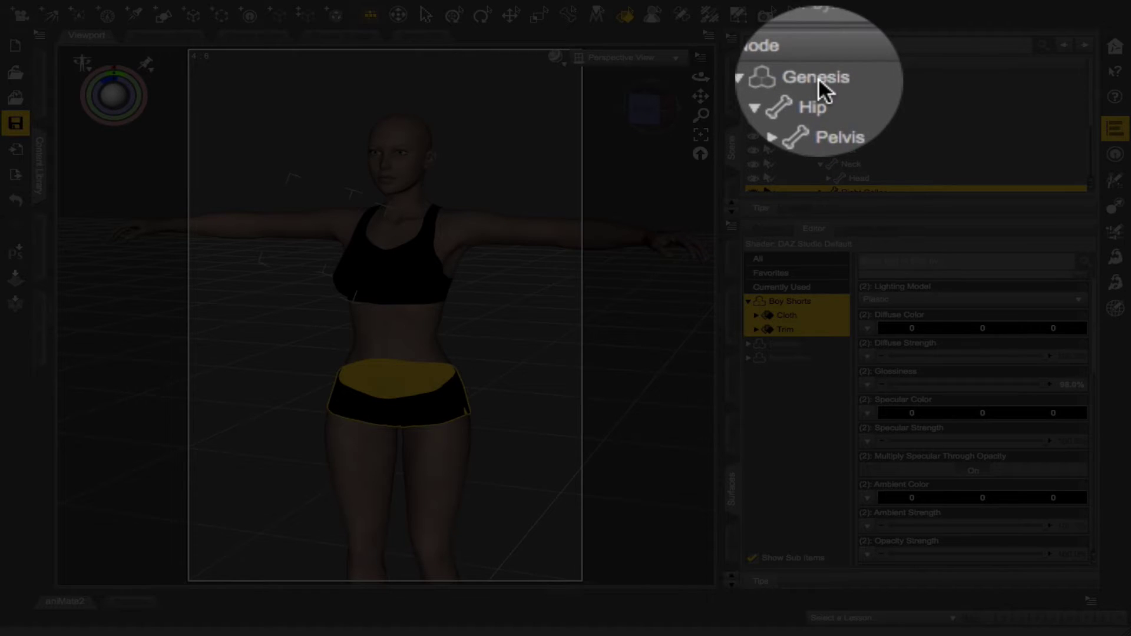
{"action": "left_click", "coordinate": [818, 78]}
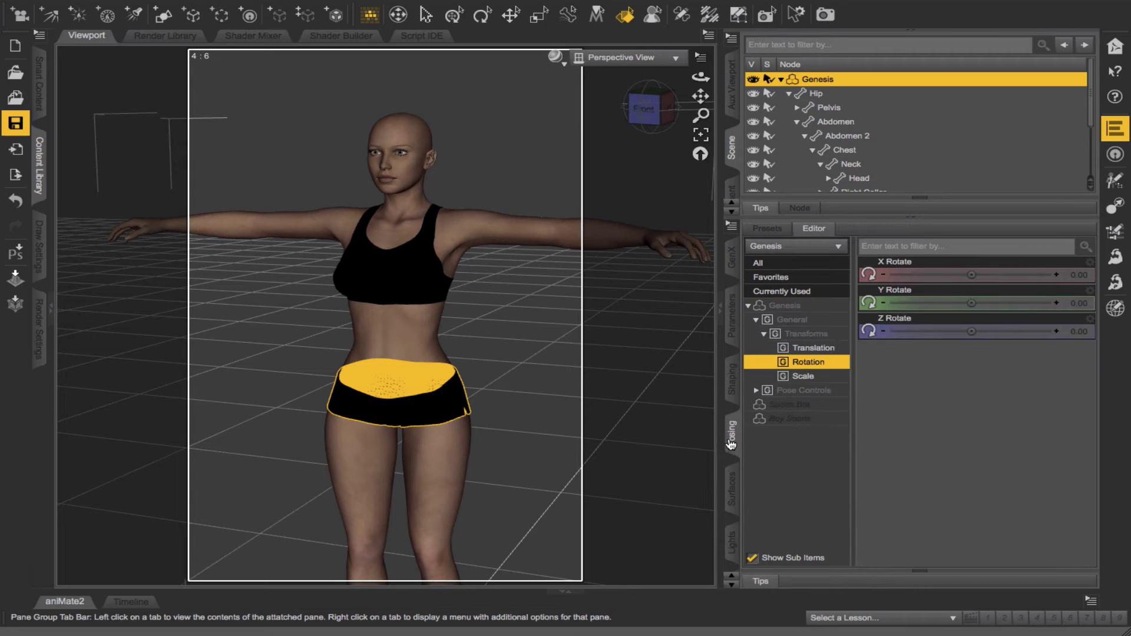
{"action": "left_click", "coordinate": [733, 485]}
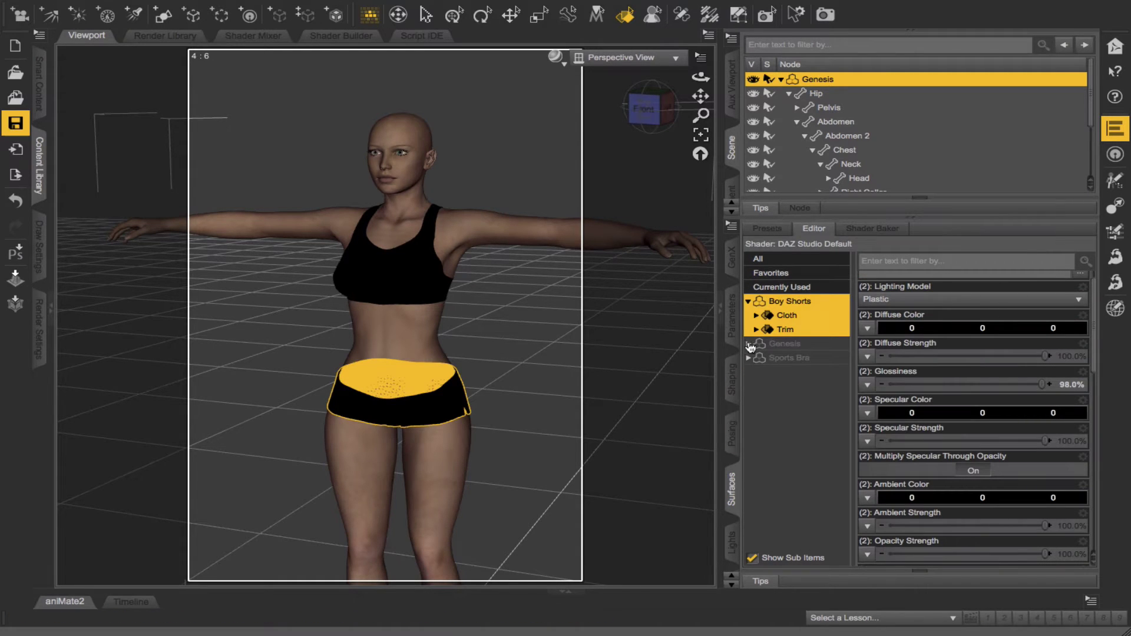
{"action": "left_click", "coordinate": [748, 301]}
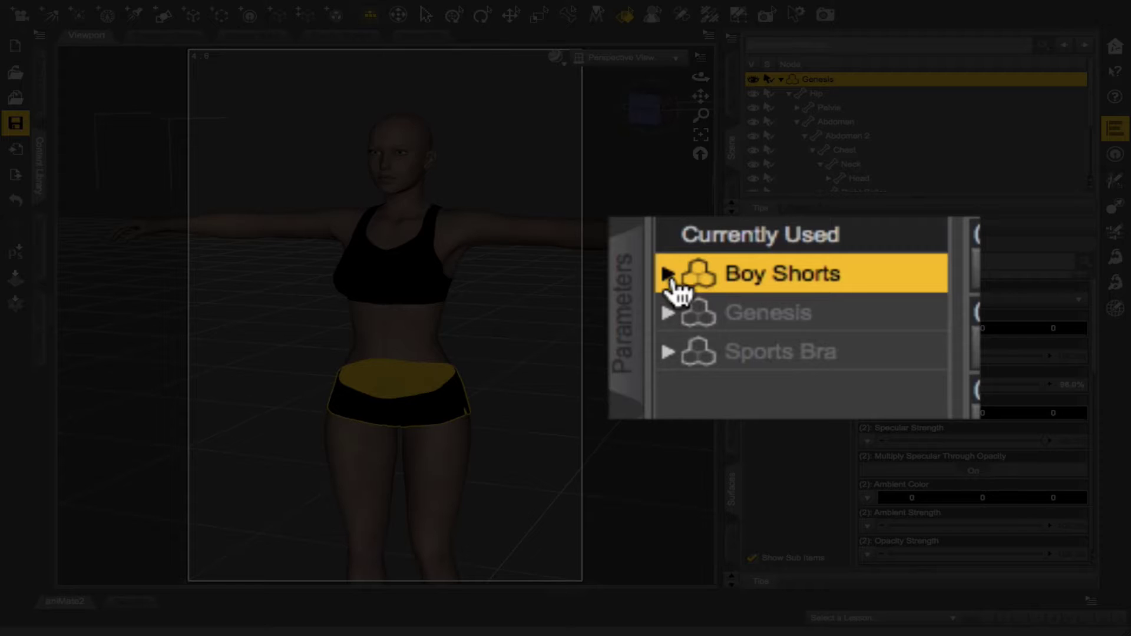
Expand Genesis's surface list and select the 1_Lip surface
{"action": "left_click", "coordinate": [747, 313]}
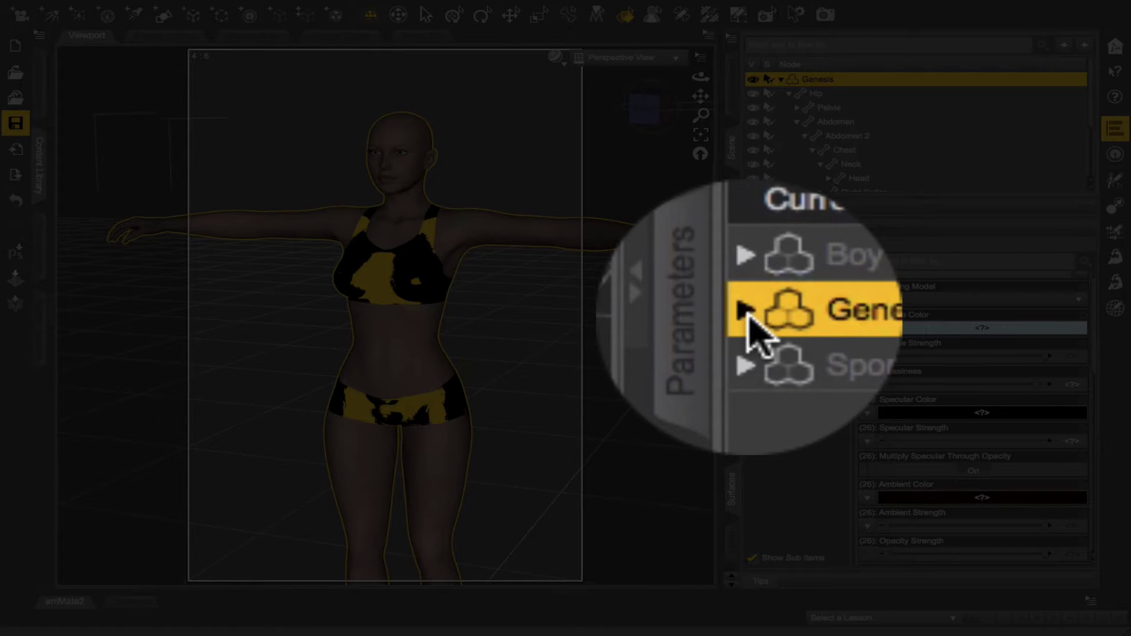
{"action": "left_click", "coordinate": [747, 316]}
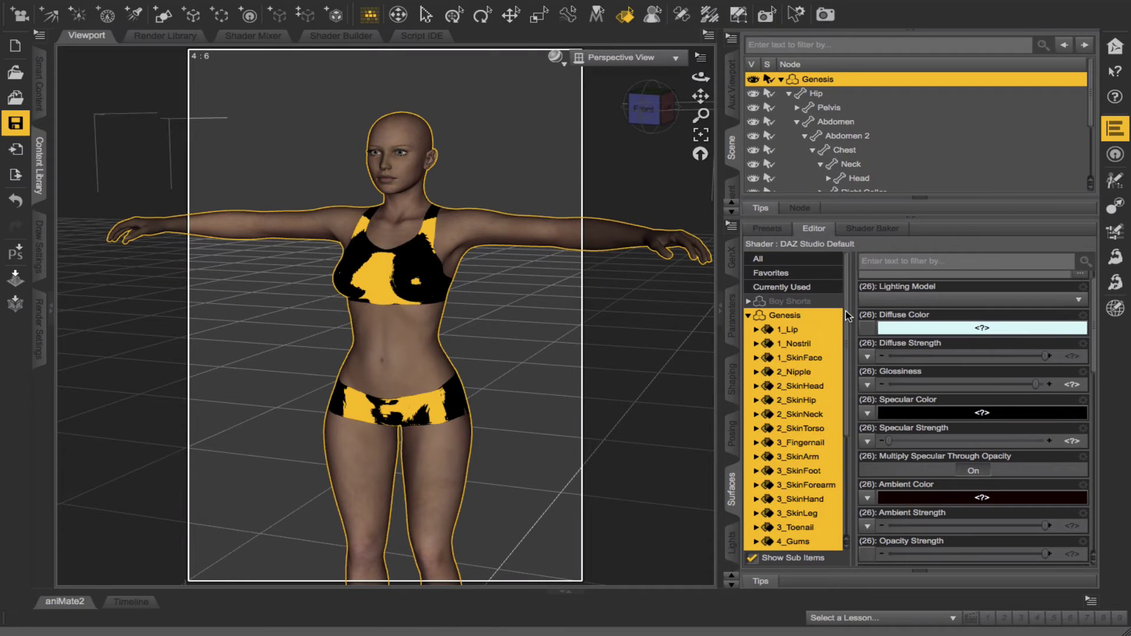
{"action": "left_click_drag", "start_coordinate": [846, 309], "coordinate": [846, 348]}
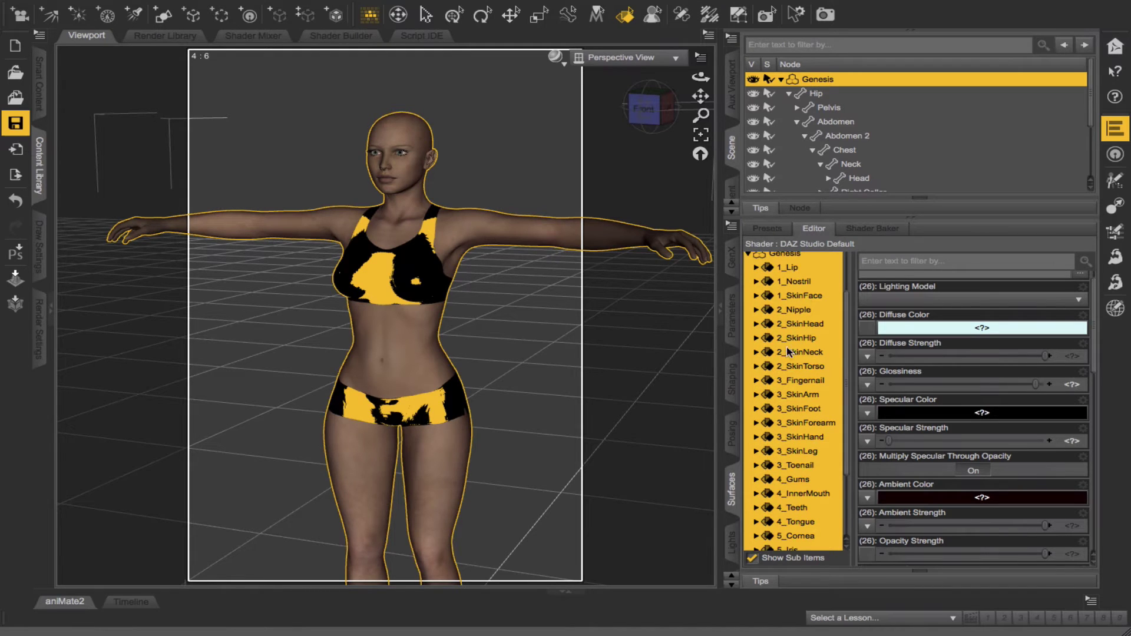
{"action": "scroll", "coordinate": [790, 371], "scroll_direction": "down", "scroll_amount": 2}
{"action": "scroll", "coordinate": [790, 371], "scroll_direction": "up", "scroll_amount": 4}
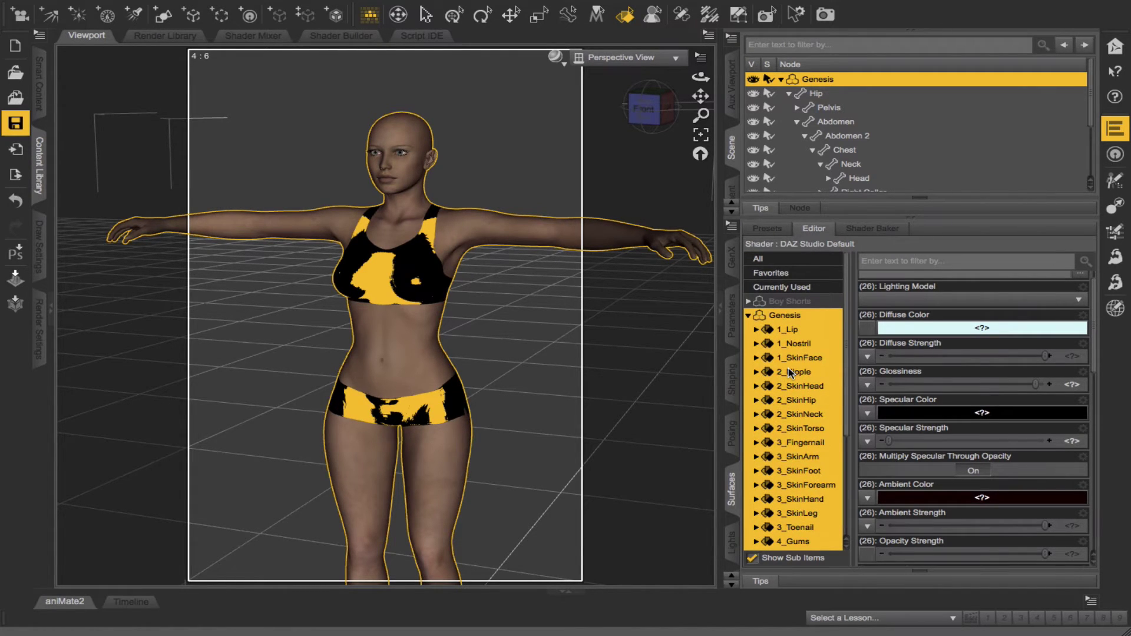
{"action": "left_click", "coordinate": [789, 330]}
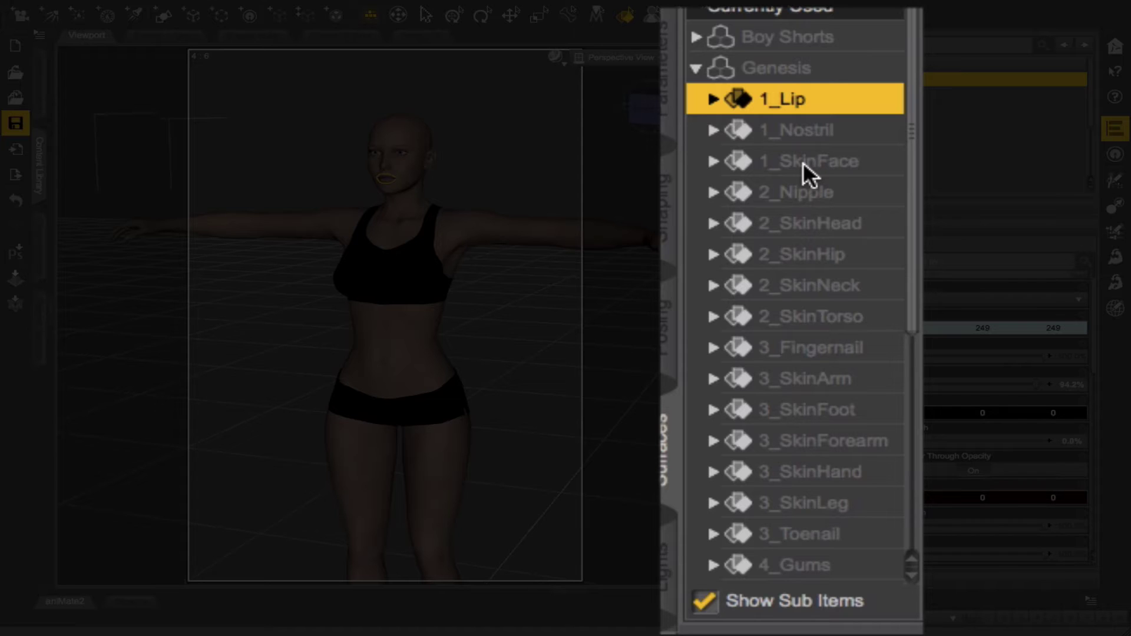
Add 1_SkinFace, 2_Nipple, 2_SkinHead, 2_SkinHip, 2_SkinNeck and 2_SkinTorso to the selection
{"action": "left_click", "coordinate": [803, 161], "text": "ctrl"}
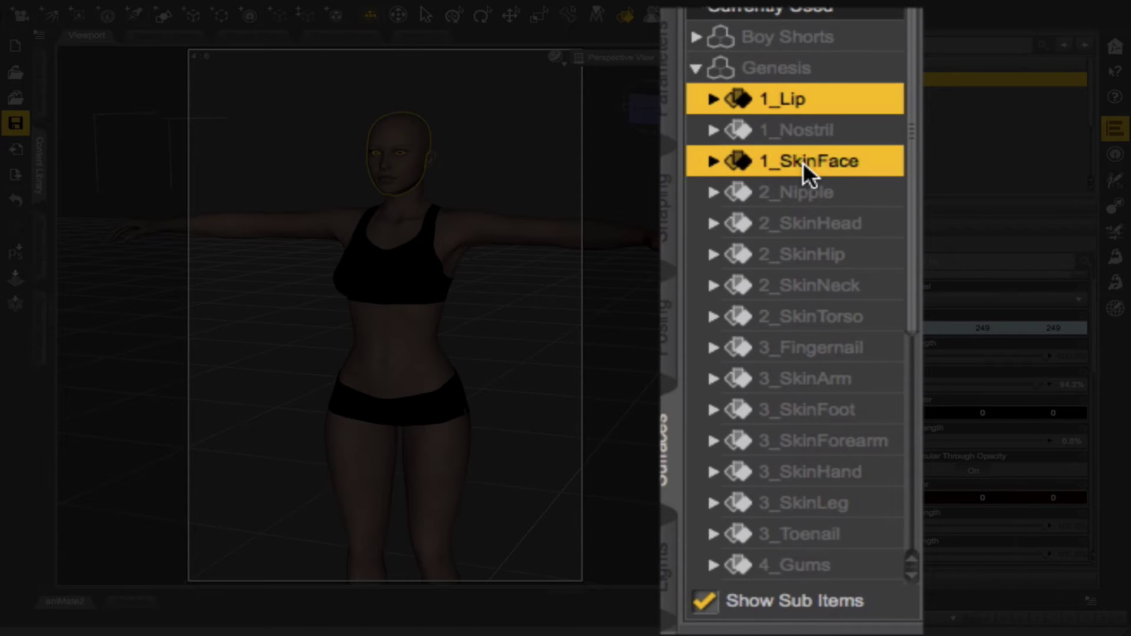
{"action": "left_click", "coordinate": [807, 195], "text": "ctrl"}
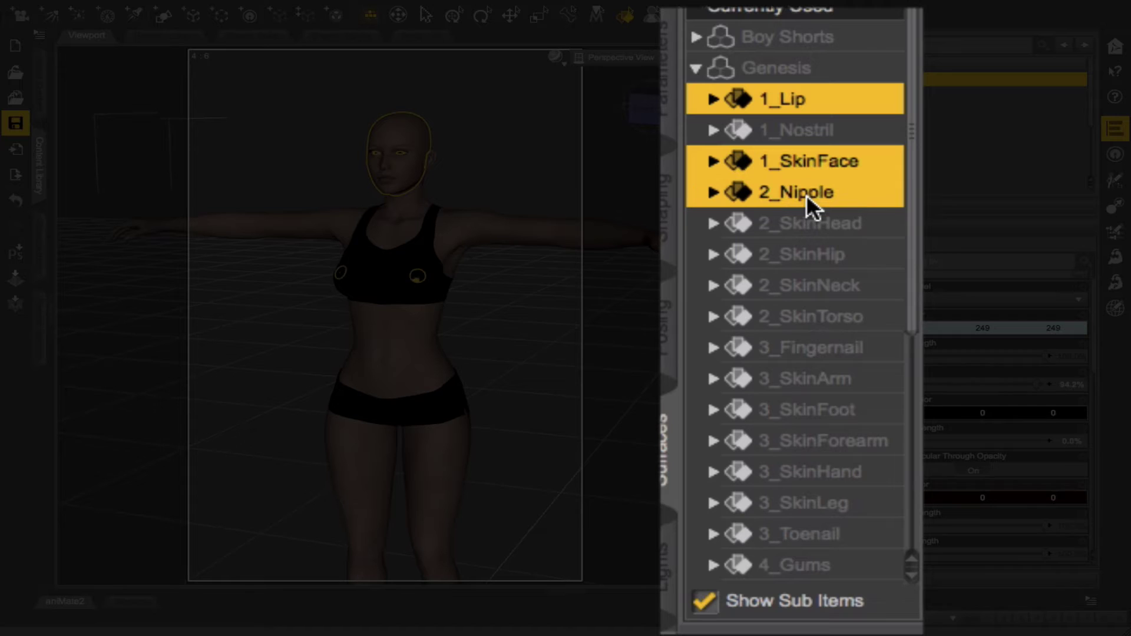
{"action": "left_click", "coordinate": [821, 224], "text": "ctrl"}
{"action": "left_click", "coordinate": [826, 254], "text": "ctrl"}
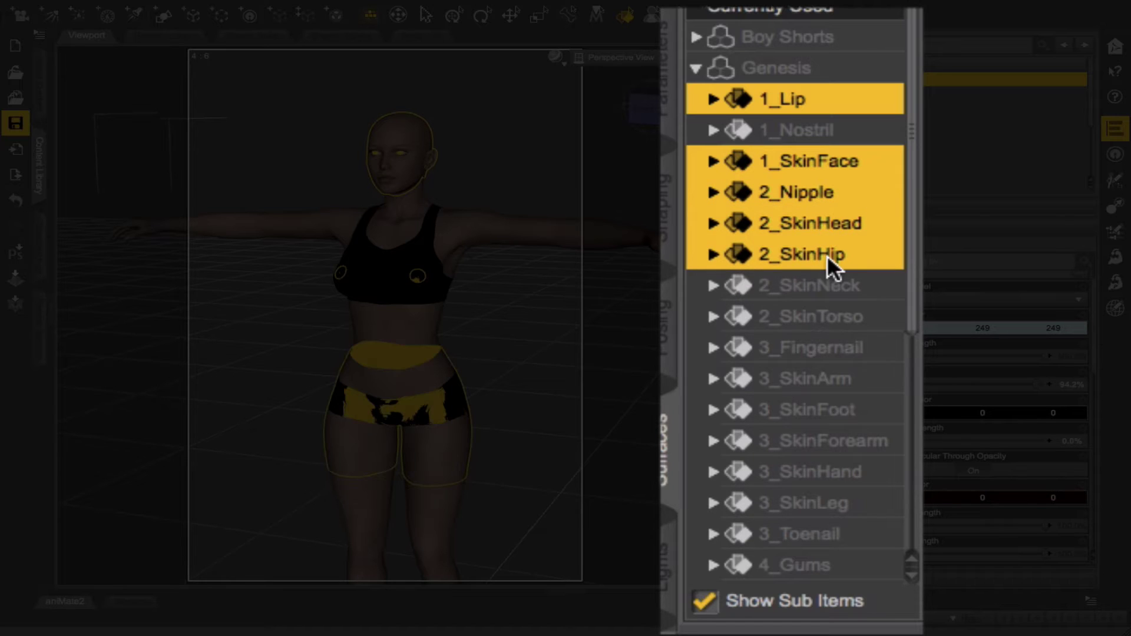
{"action": "left_click", "coordinate": [830, 288], "text": "ctrl"}
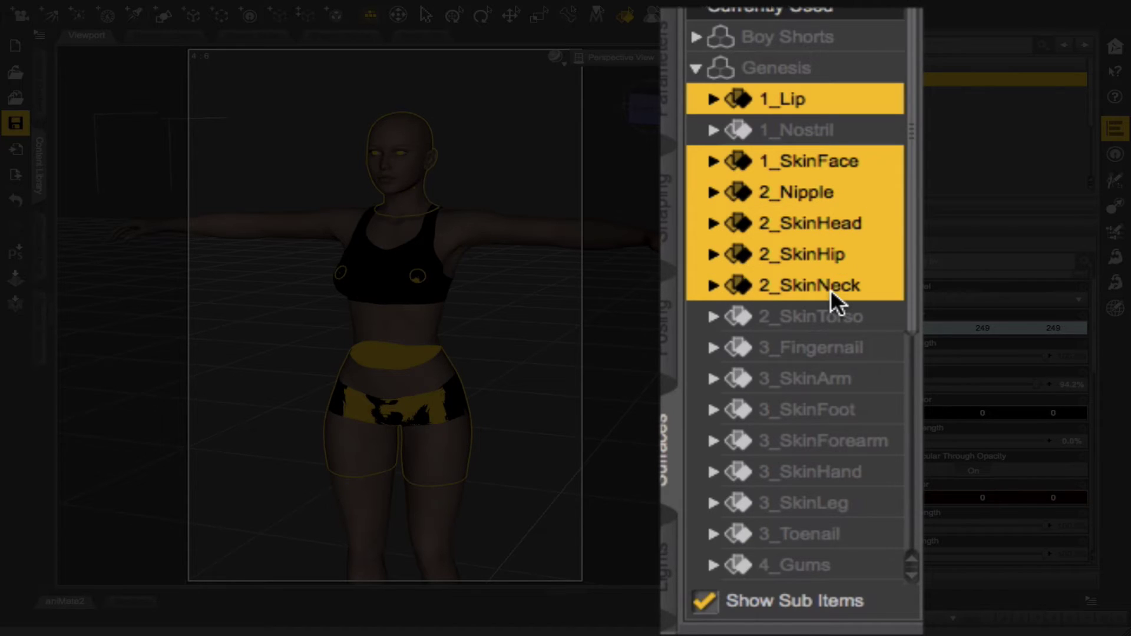
{"action": "left_click", "coordinate": [833, 321], "text": "ctrl"}
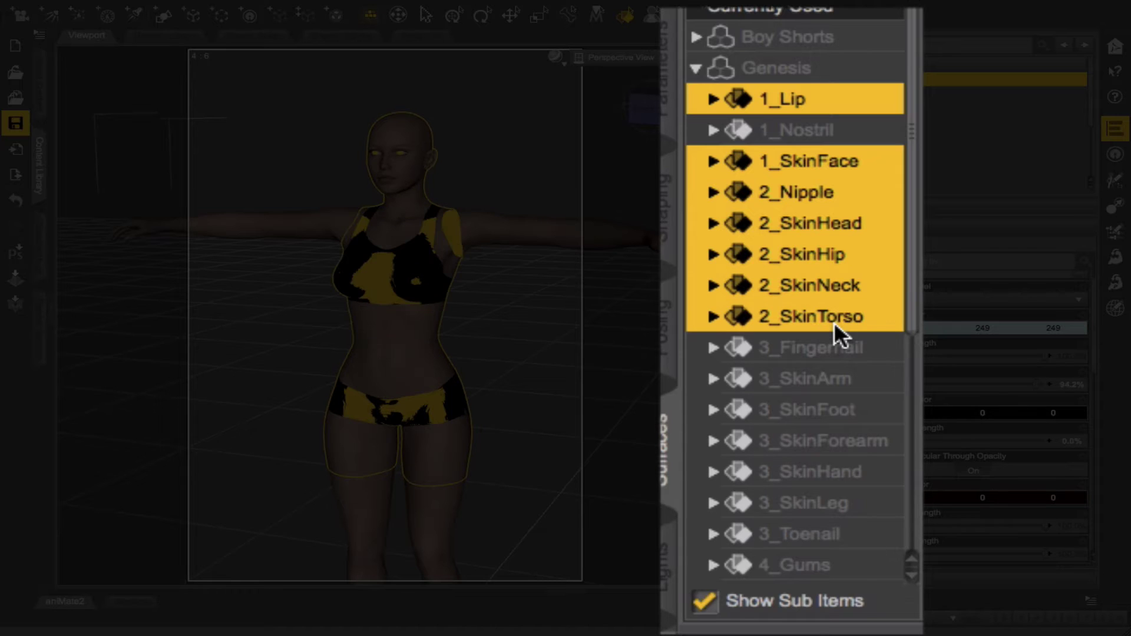
Add the limb surfaces 3_SkinArm, Foot, Forearm, Hand and Leg, plus 1_Nostril
{"action": "left_click", "coordinate": [835, 377], "text": "ctrl"}
{"action": "left_click", "coordinate": [835, 408], "text": "ctrl"}
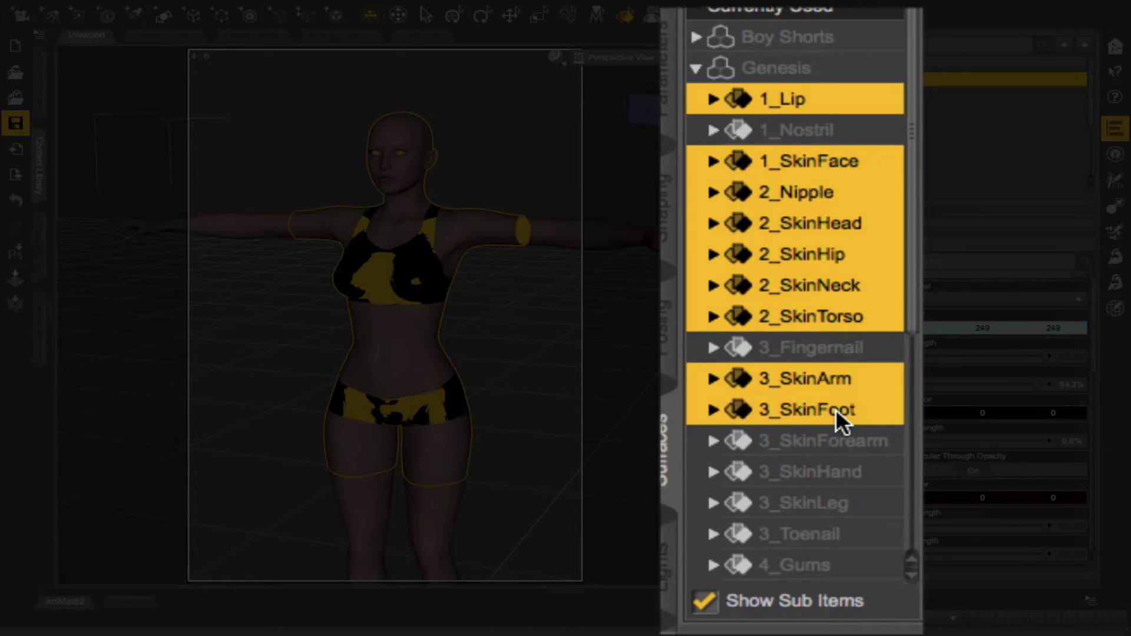
{"action": "left_click", "coordinate": [840, 444], "text": "ctrl"}
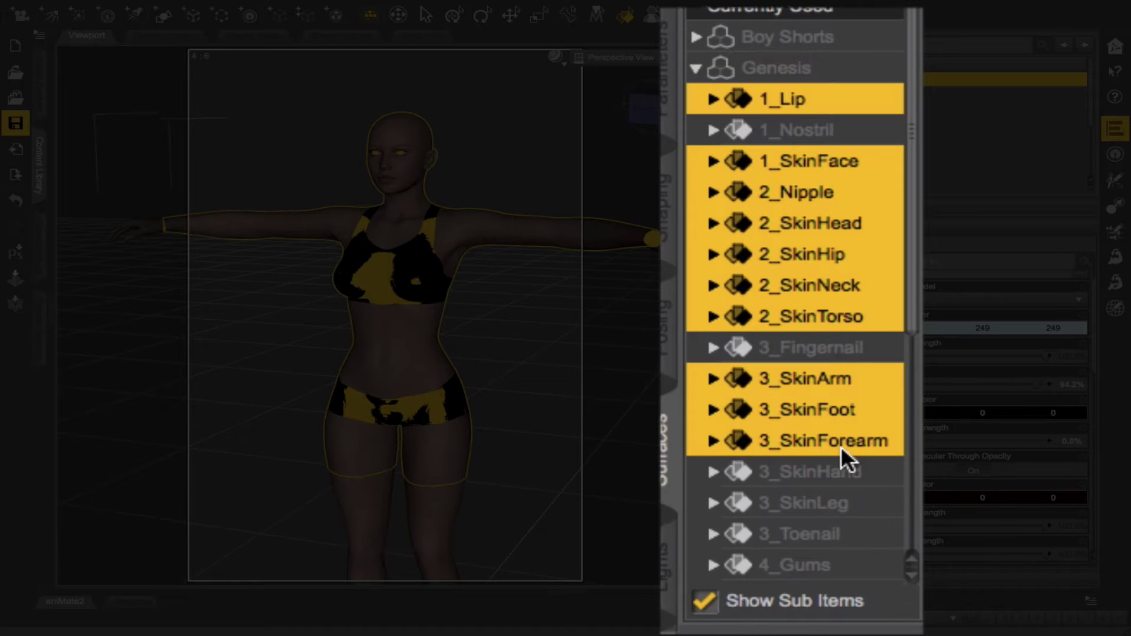
{"action": "left_click", "coordinate": [853, 474], "text": "ctrl"}
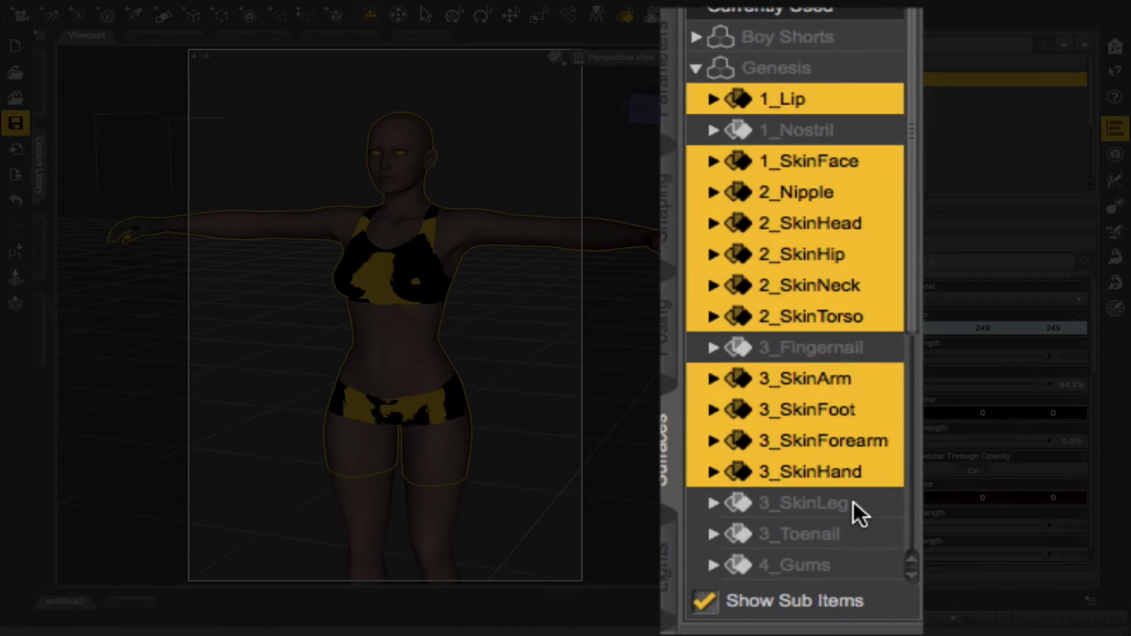
{"action": "left_click", "coordinate": [852, 501], "text": "ctrl"}
{"action": "scroll", "coordinate": [853, 500], "scroll_direction": "down", "scroll_amount": 4}
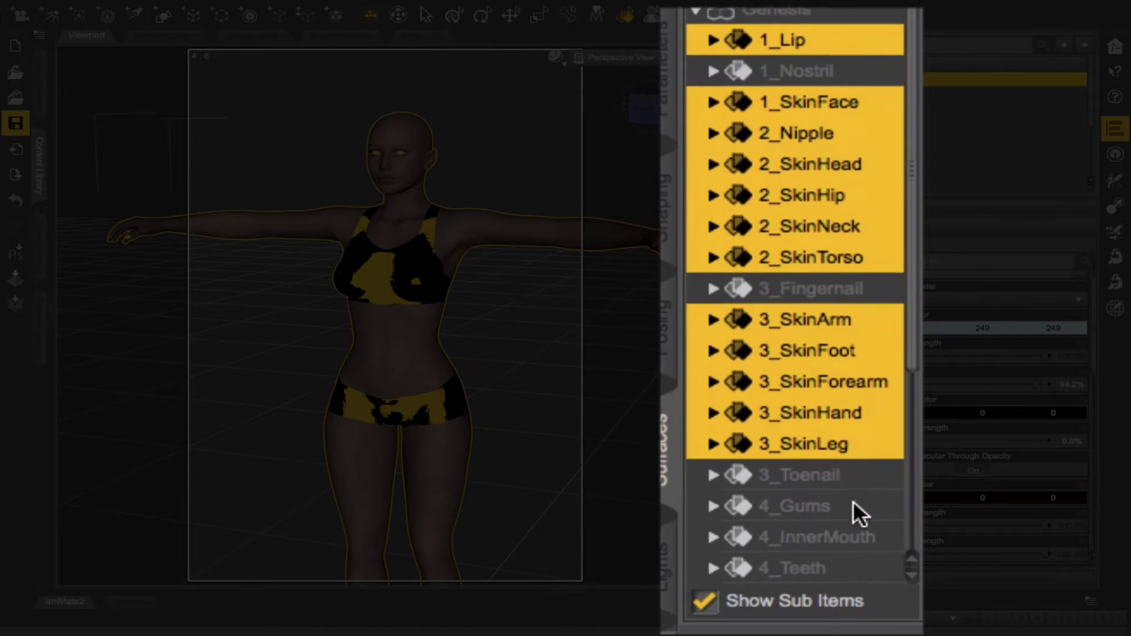
{"action": "scroll", "coordinate": [852, 500], "scroll_direction": "down", "scroll_amount": 5}
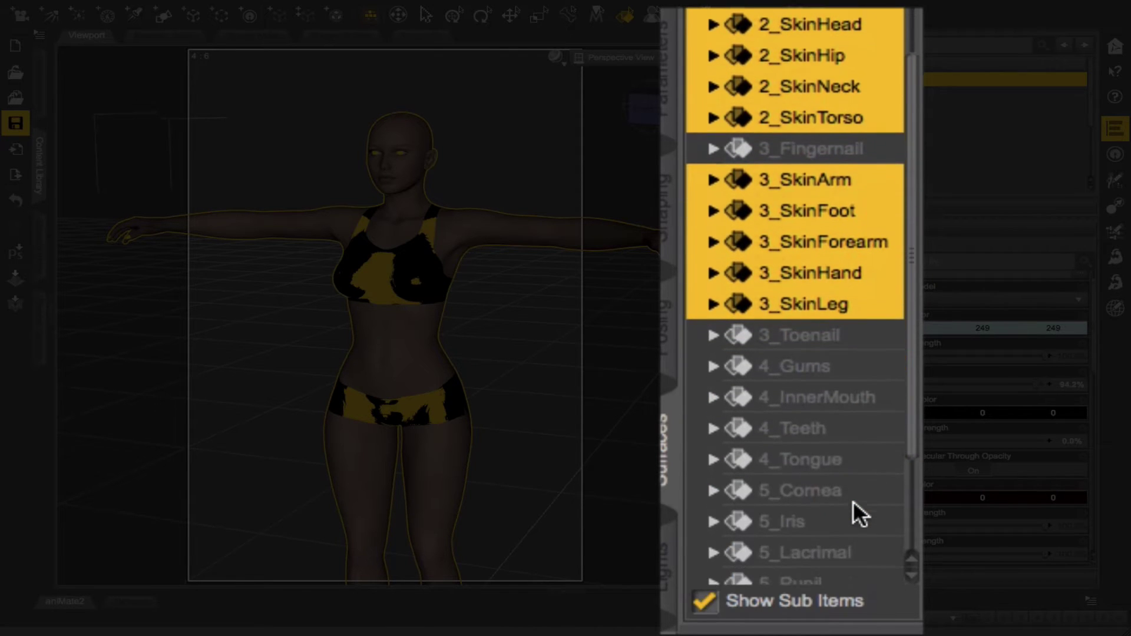
{"action": "scroll", "coordinate": [852, 513], "scroll_direction": "down", "scroll_amount": 2}
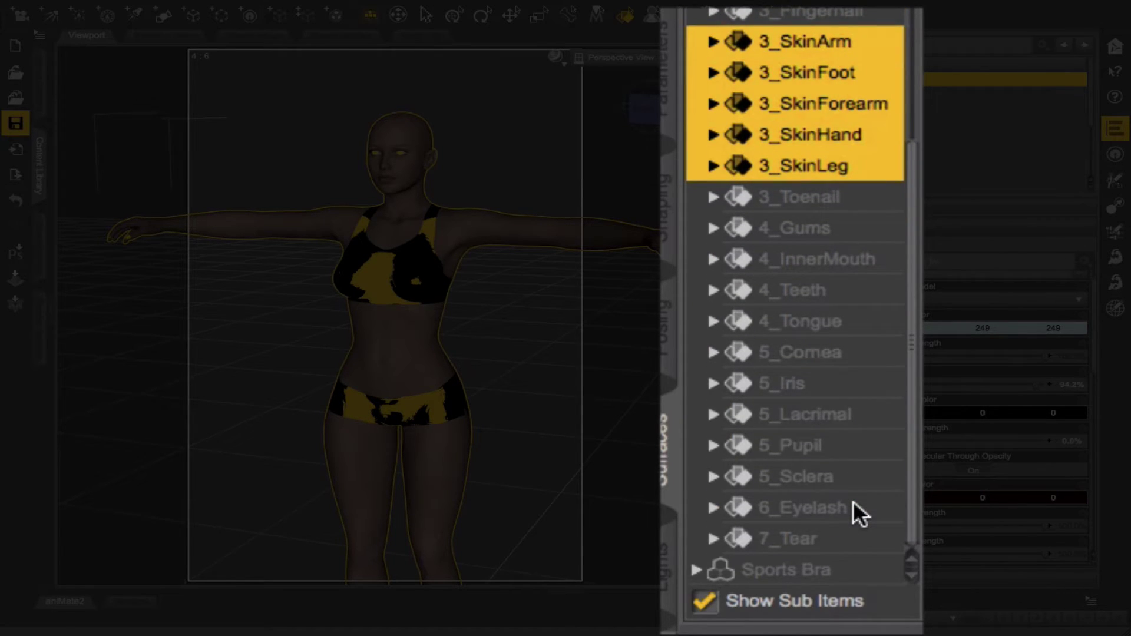
{"action": "scroll", "coordinate": [853, 500], "scroll_direction": "up", "scroll_amount": 8}
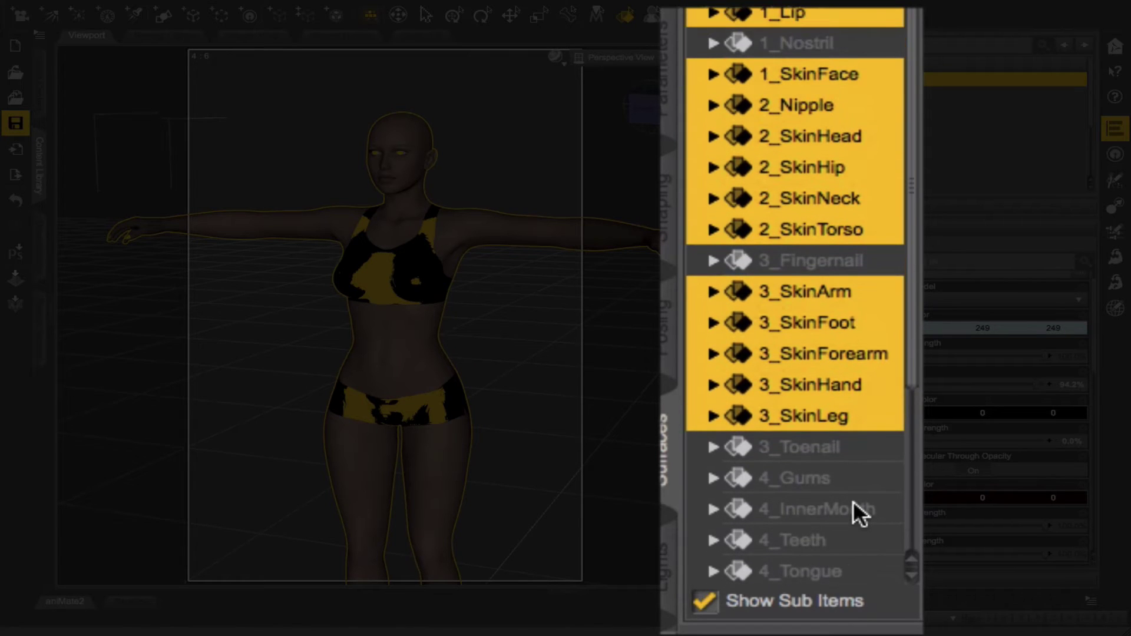
{"action": "scroll", "coordinate": [853, 500], "scroll_direction": "up", "scroll_amount": 3}
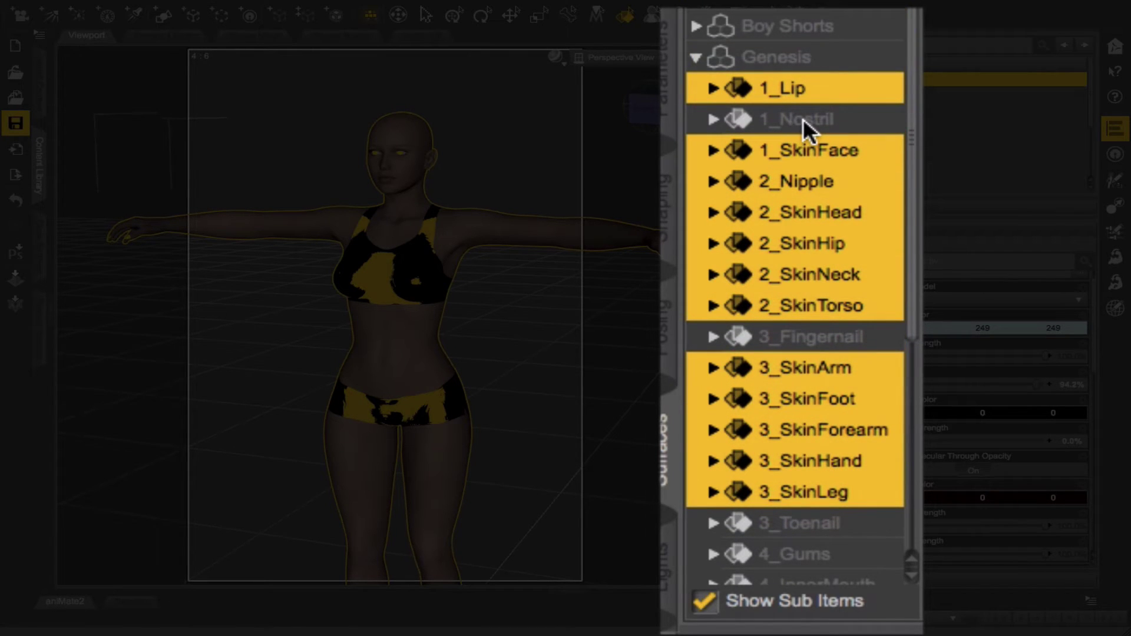
{"action": "left_click", "coordinate": [803, 118], "text": "ctrl"}
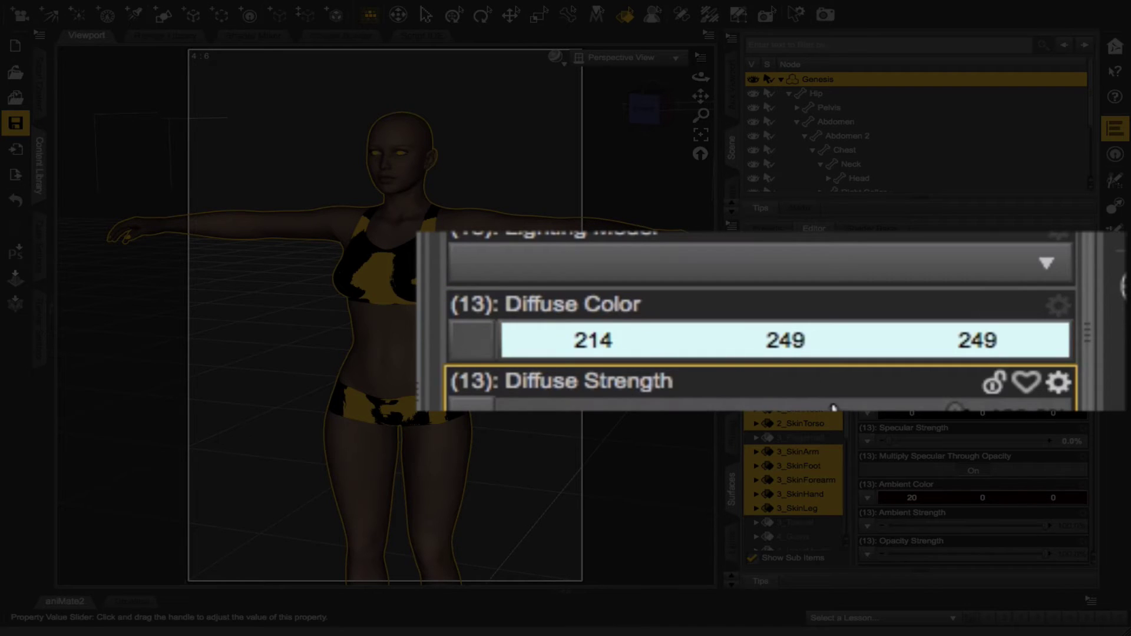
{"action": "scroll", "coordinate": [1000, 352], "scroll_direction": "down", "scroll_amount": 5}
{"action": "scroll", "coordinate": [836, 405], "scroll_direction": "up", "scroll_amount": 8}
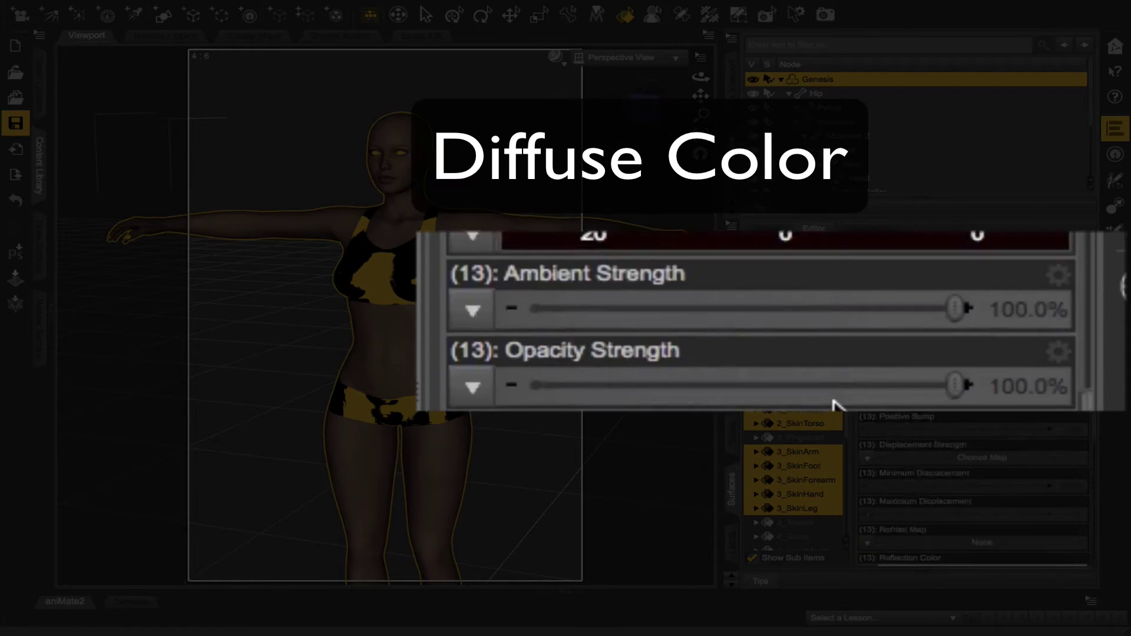
{"action": "scroll", "coordinate": [837, 405], "scroll_direction": "up", "scroll_amount": 3}
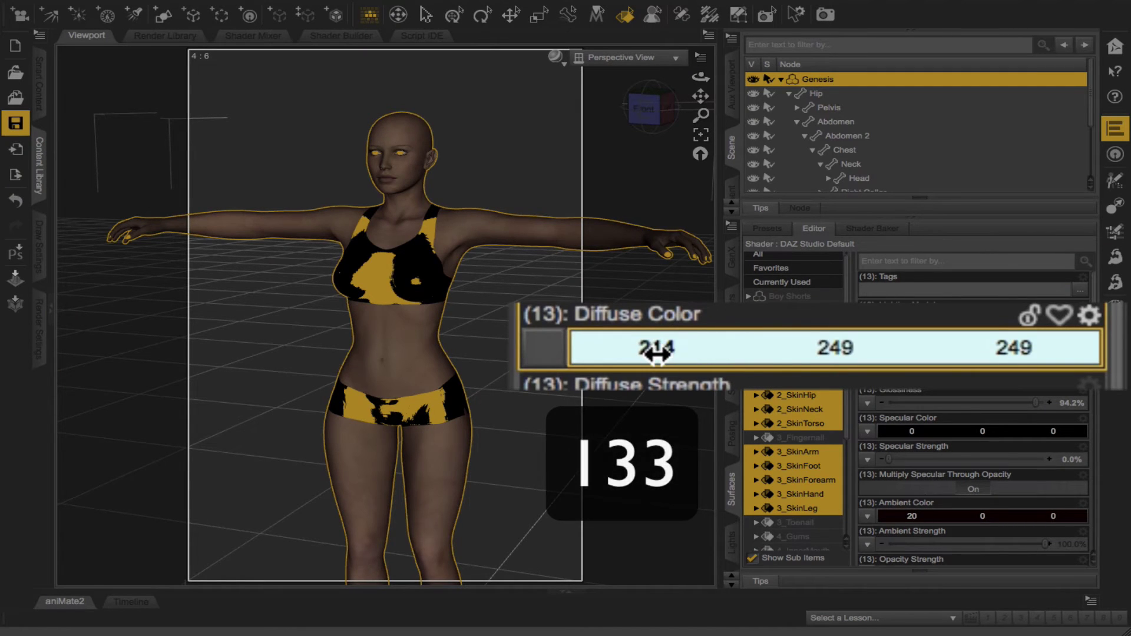
Set the skin Diffuse Color to 133/115/95, then deselect the figure to view it
{"action": "left_click_drag", "start_coordinate": [656, 341], "coordinate": [479, 361]}
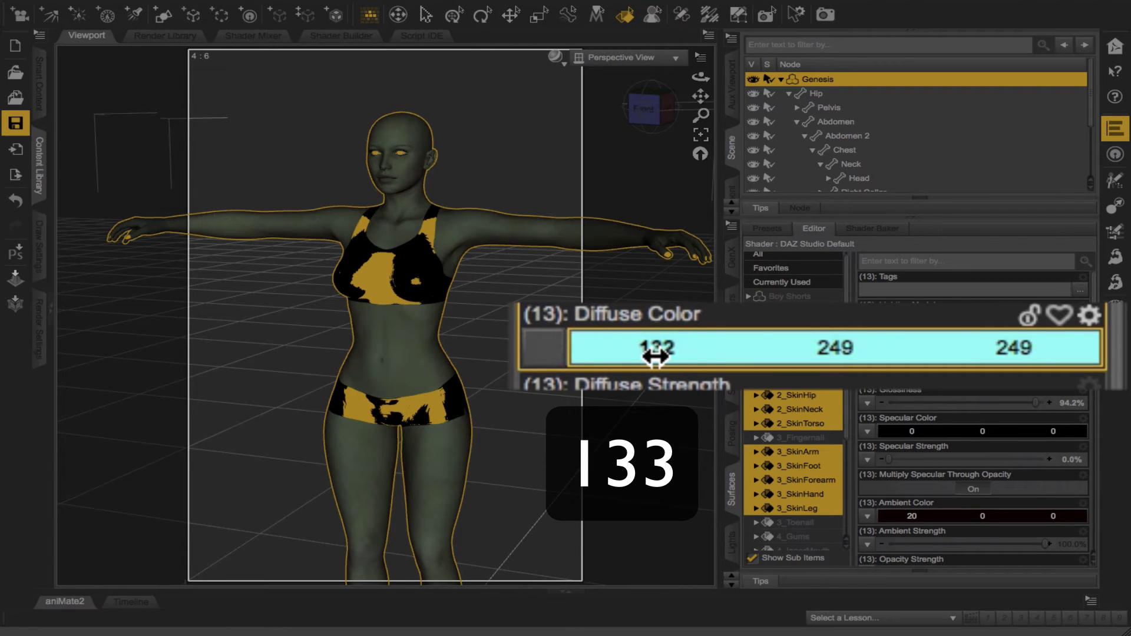
{"action": "left_click_drag", "start_coordinate": [655, 353], "coordinate": [656, 353]}
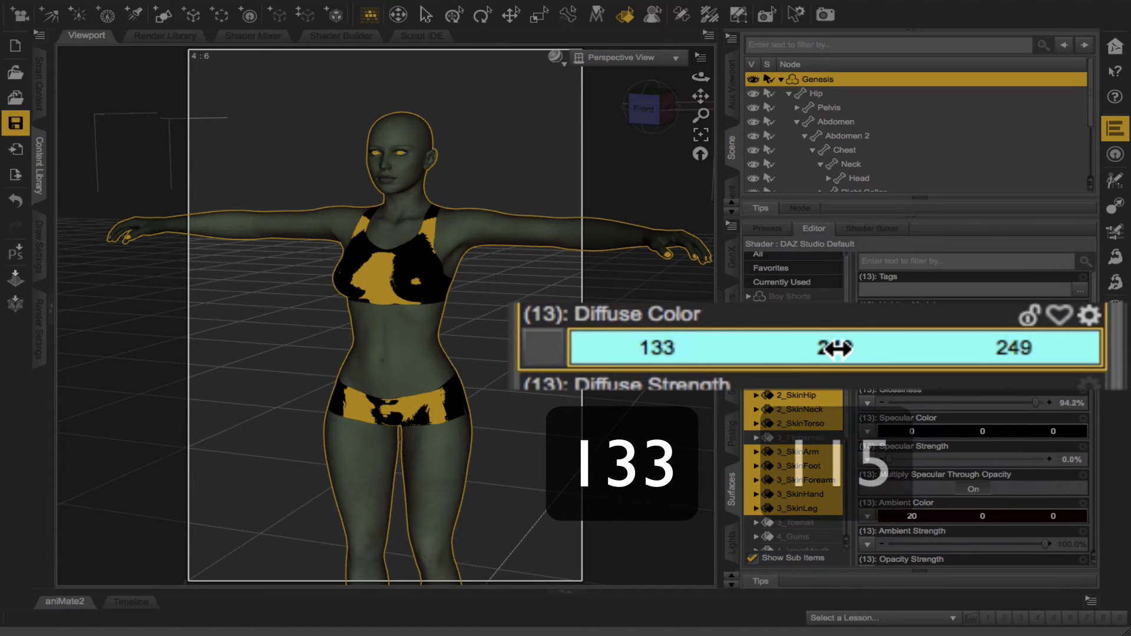
{"action": "left_click_drag", "start_coordinate": [836, 348], "coordinate": [577, 386]}
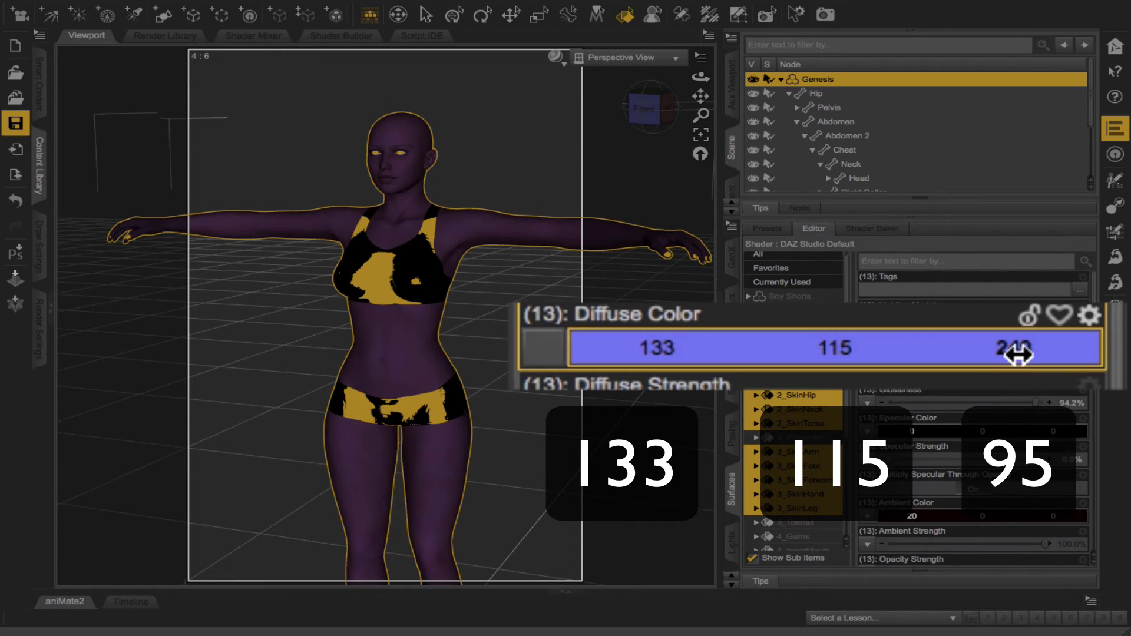
{"action": "left_click_drag", "start_coordinate": [1017, 354], "coordinate": [925, 349]}
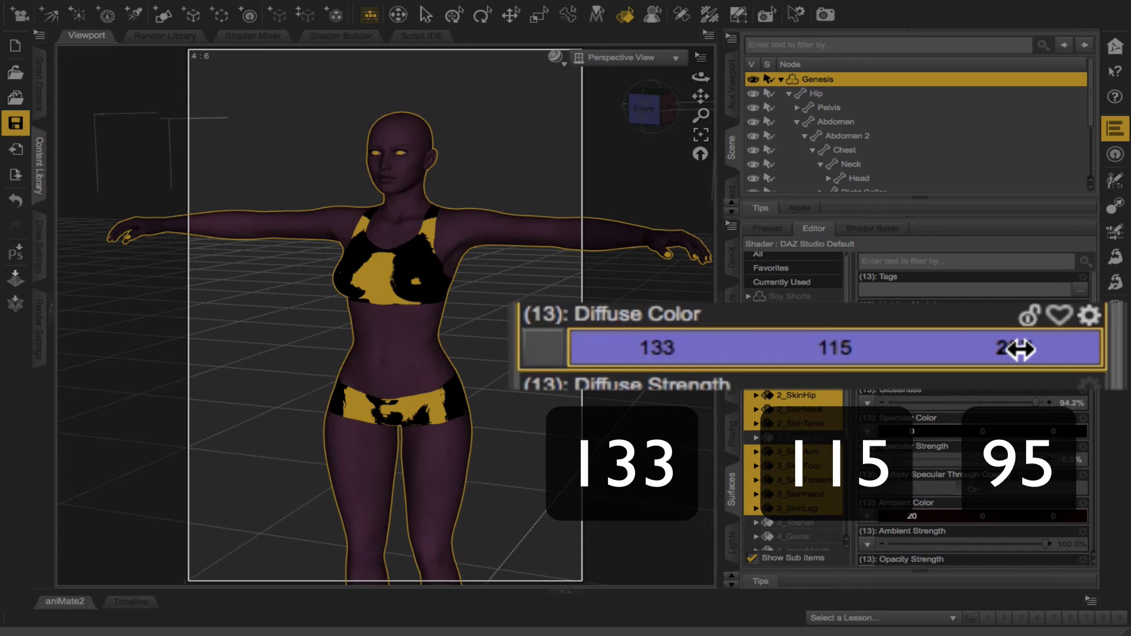
{"action": "left_click_drag", "start_coordinate": [1019, 350], "coordinate": [796, 365]}
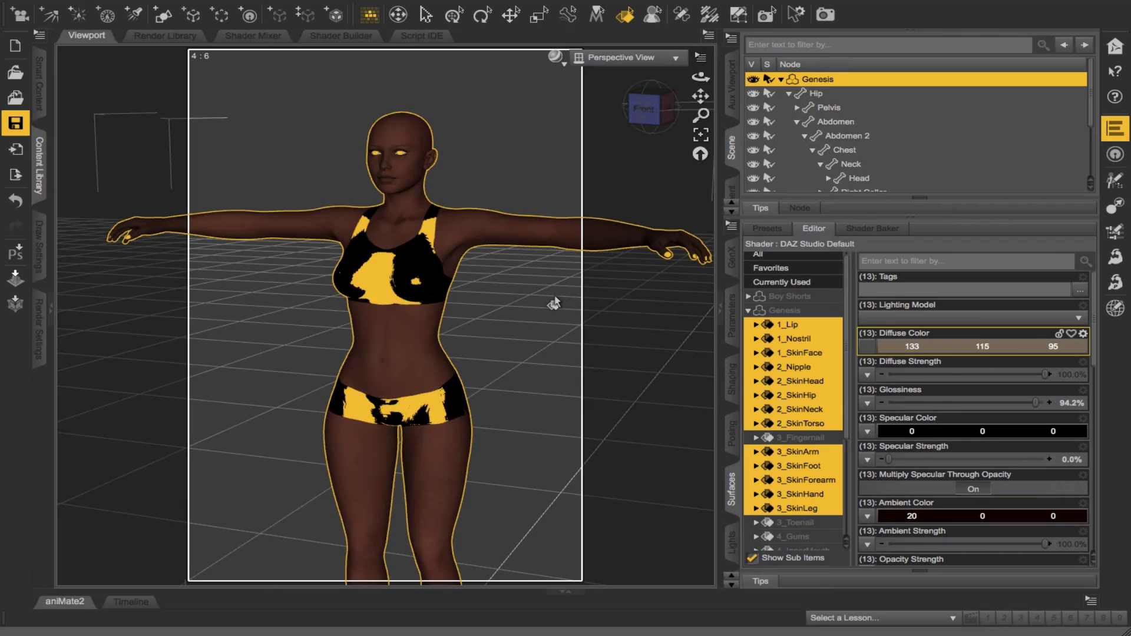
{"action": "left_click", "coordinate": [554, 304]}
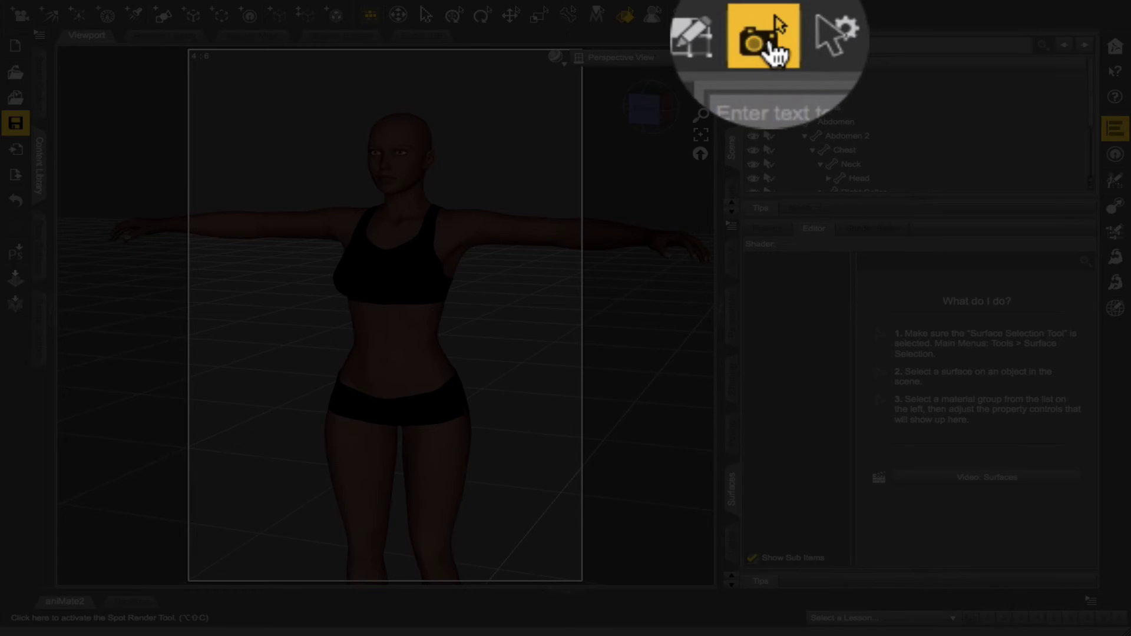
Spot-render a region enclosing the whole figure to preview the darker skin
{"action": "left_click", "coordinate": [774, 50]}
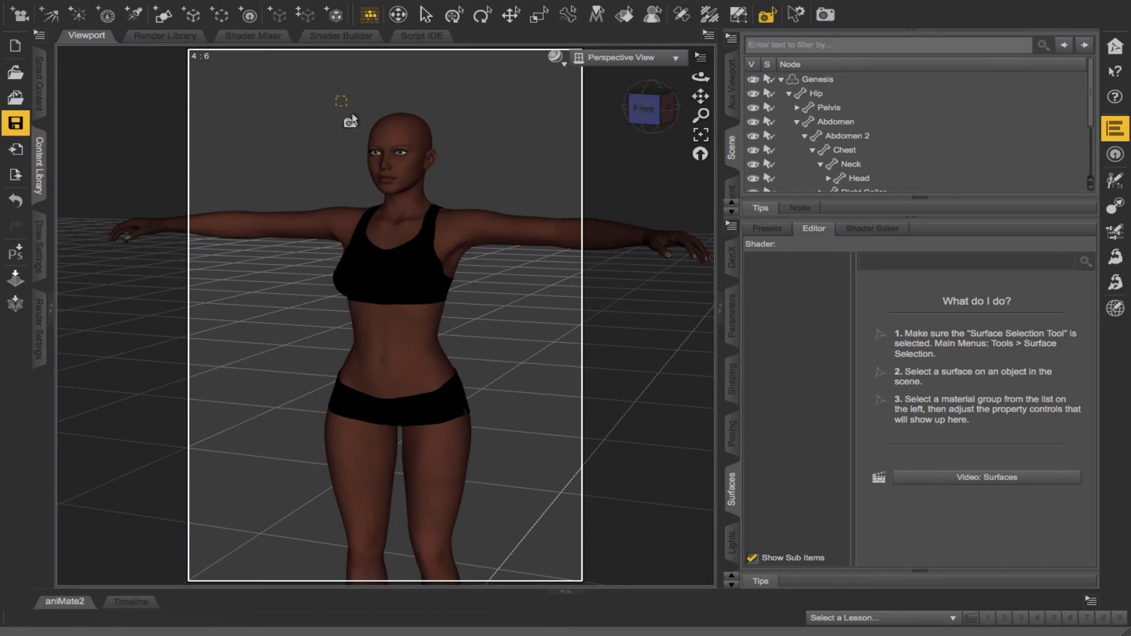
{"action": "left_click_drag", "start_coordinate": [351, 116], "coordinate": [565, 393]}
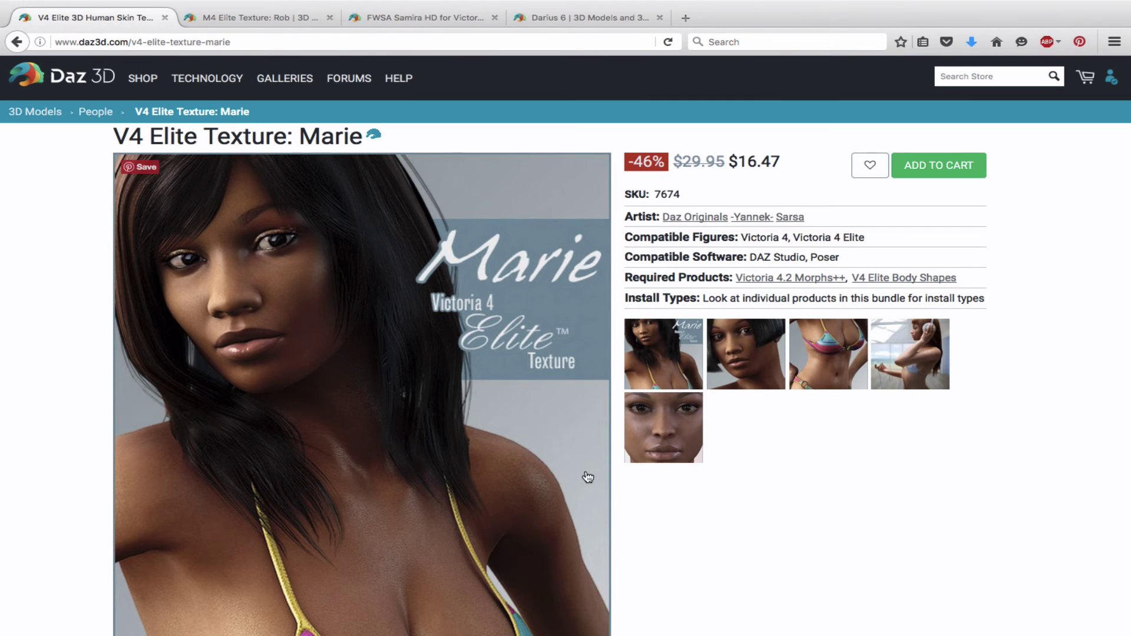
{"action": "left_click", "coordinate": [671, 386]}
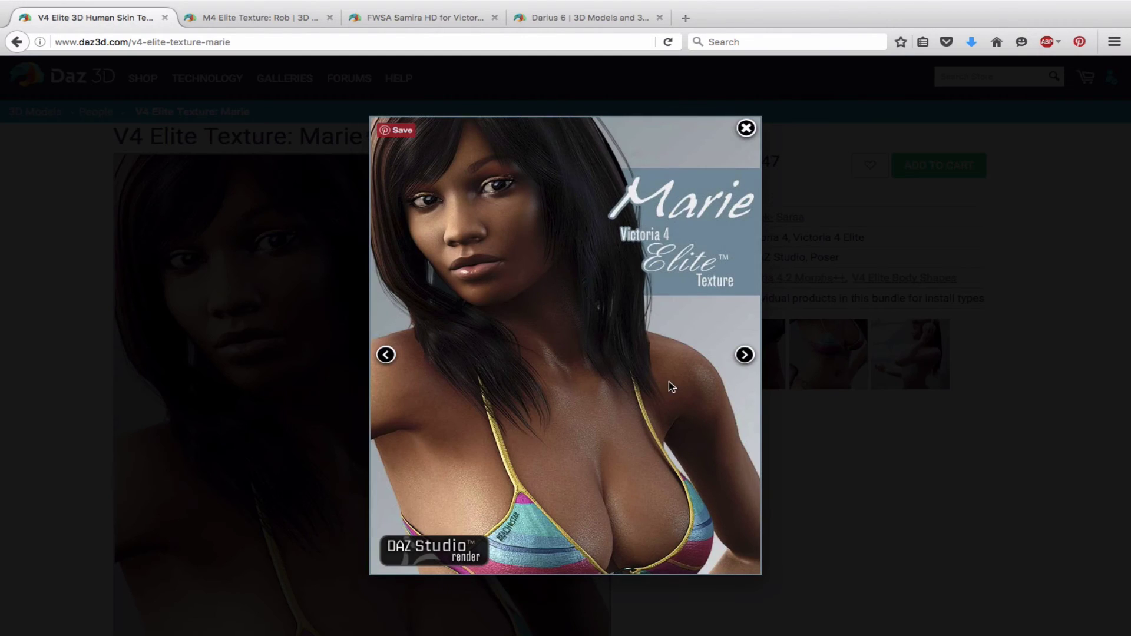
{"action": "left_click", "coordinate": [745, 126]}
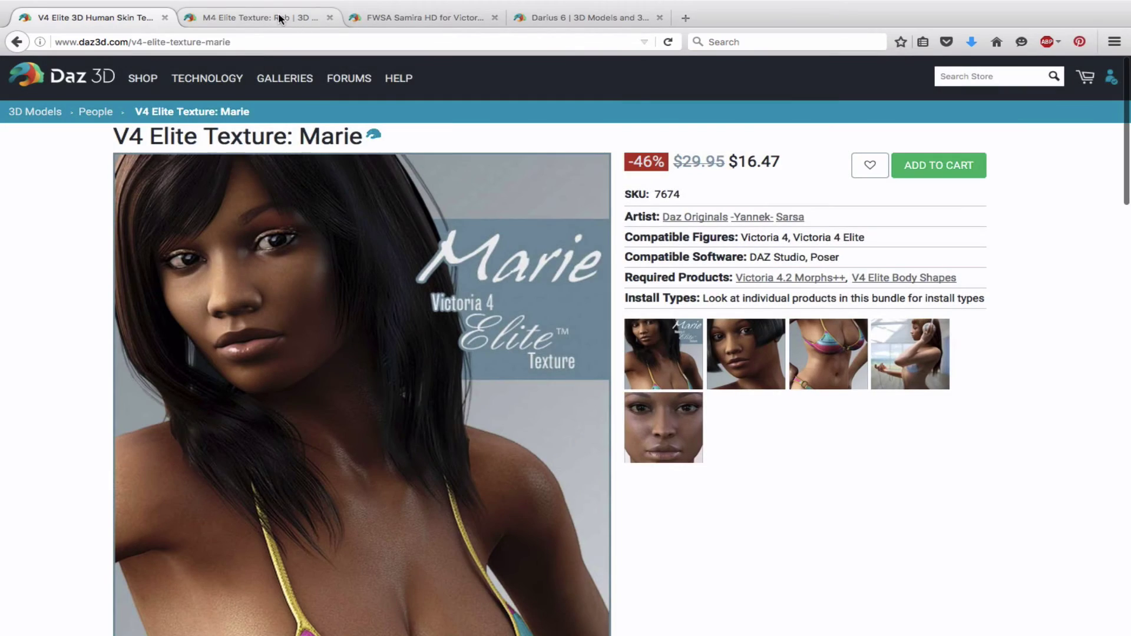
{"action": "left_click", "coordinate": [278, 12]}
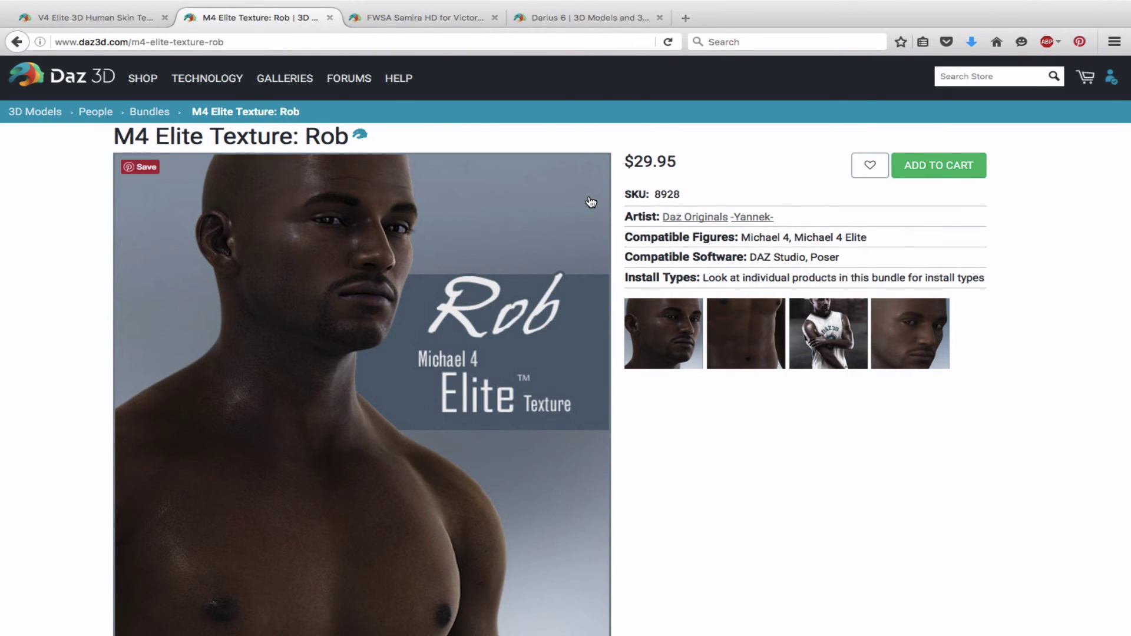
{"action": "left_click", "coordinate": [425, 21]}
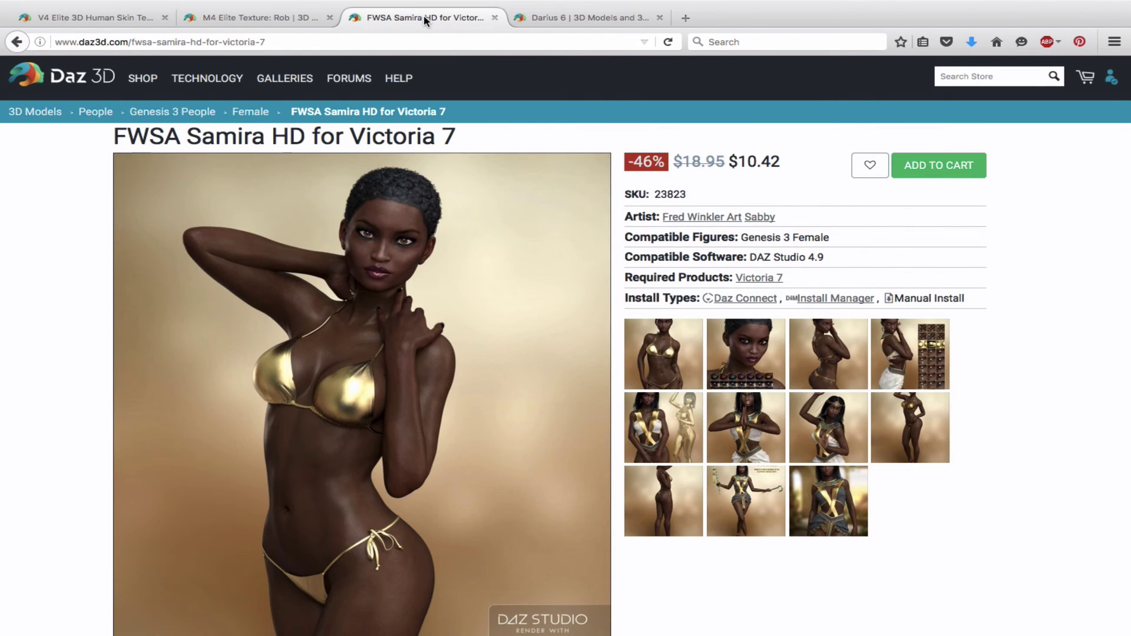
{"action": "left_click", "coordinate": [591, 18]}
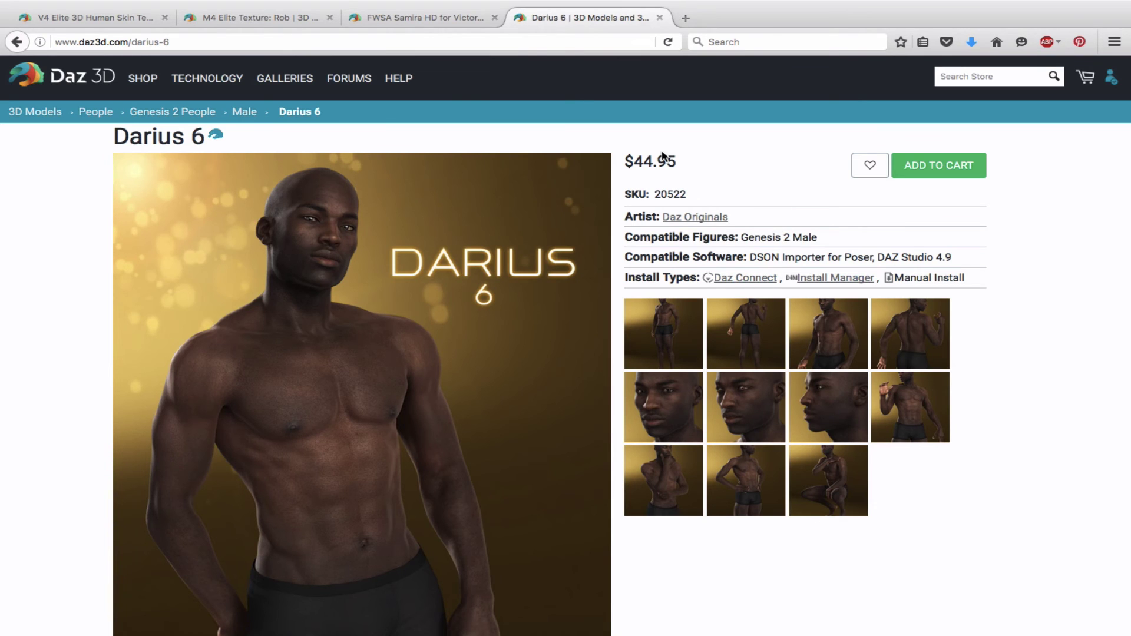
{"action": "left_click", "coordinate": [465, 18]}
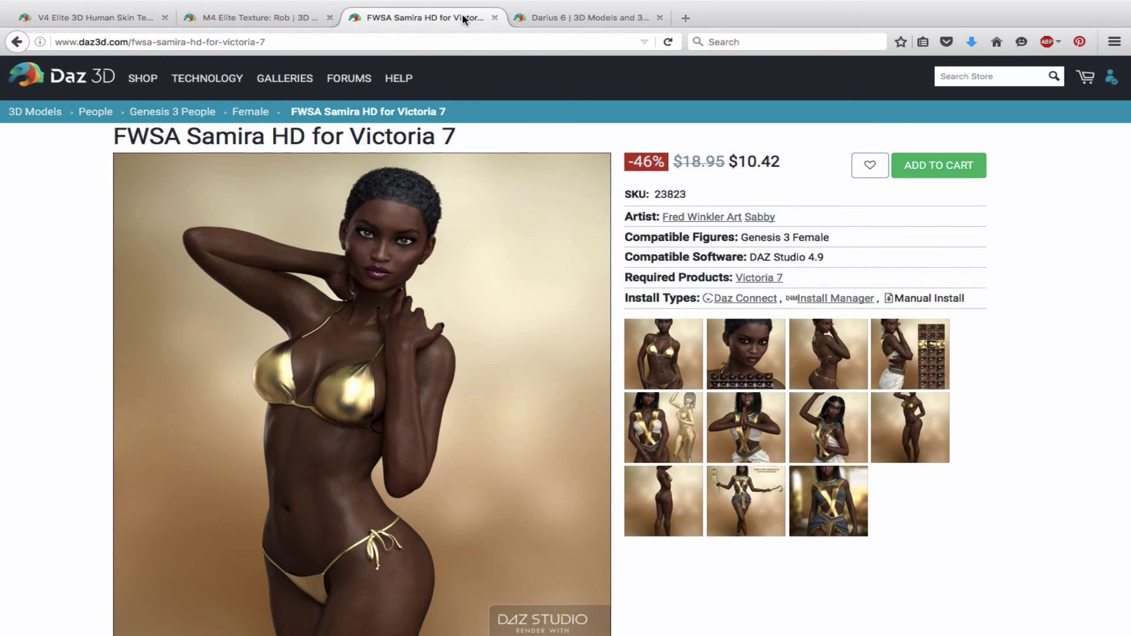
{"action": "left_click", "coordinate": [287, 18]}
{"action": "left_click", "coordinate": [133, 16]}
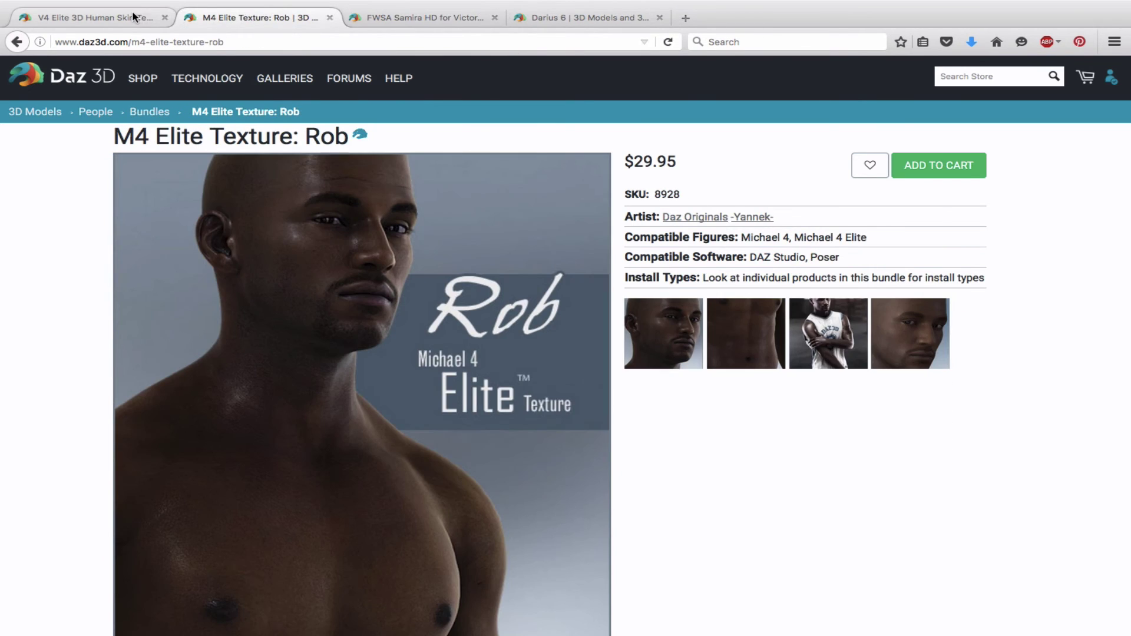